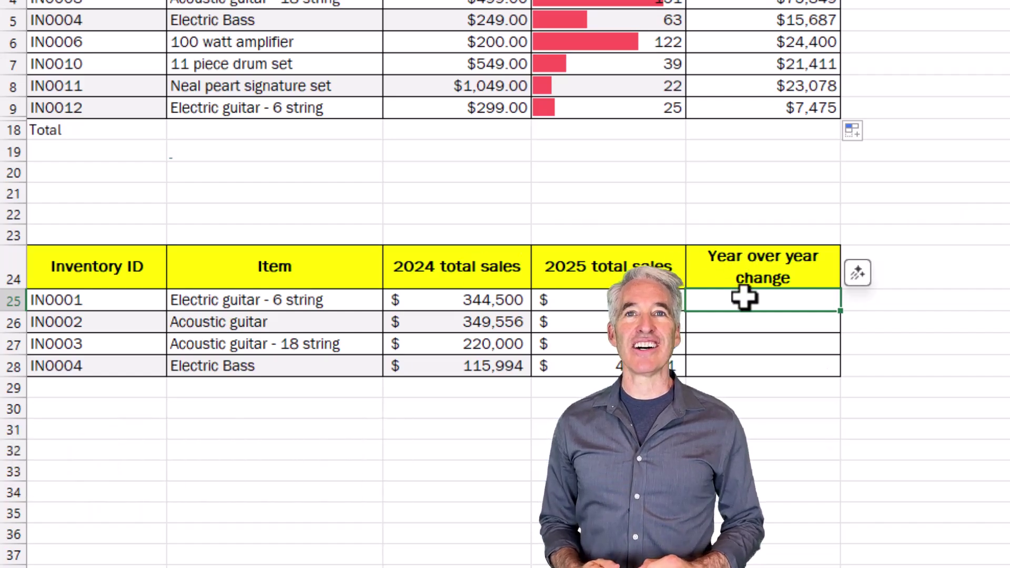
# - Accept the suggested sales difference formula and fill it down through row 28
pyautogui.write('=')
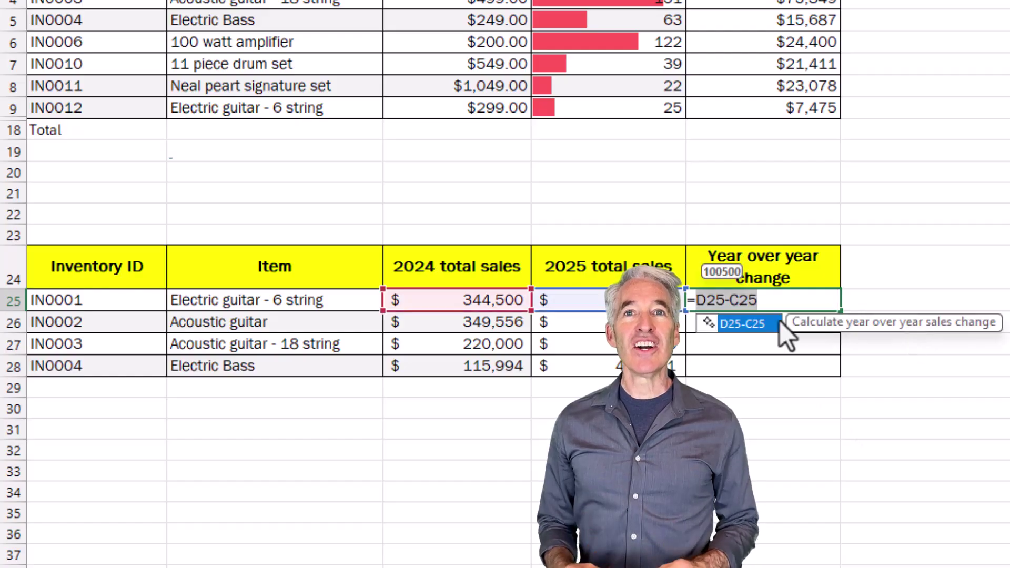
pyautogui.click(780, 322)
pyautogui.press('Return')
pyautogui.click(784, 293)
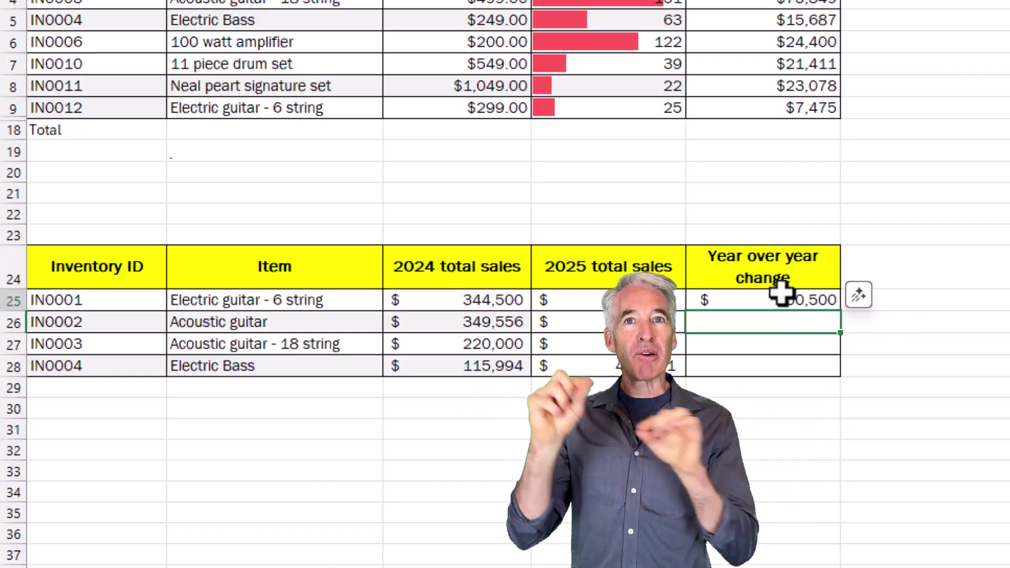
pyautogui.doubleClick(841, 312)
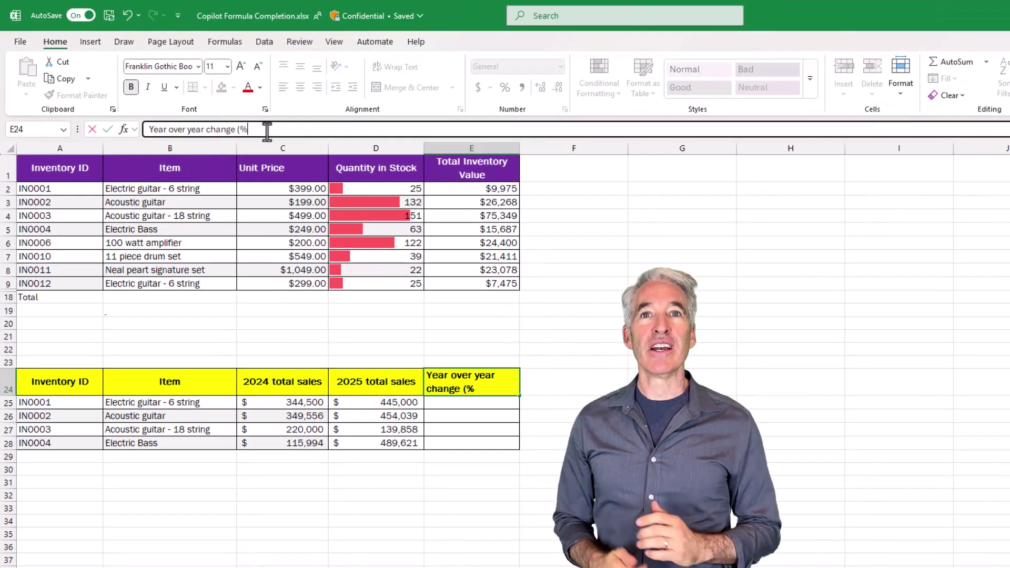
pyautogui.moveTo(500, 403); pyautogui.dragTo(501, 442)
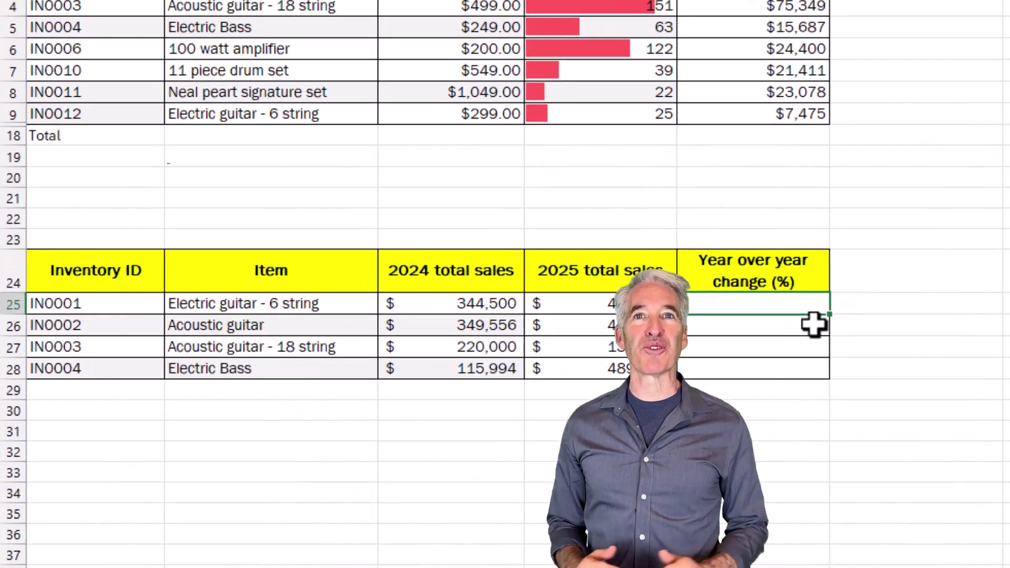
pyautogui.write('=')
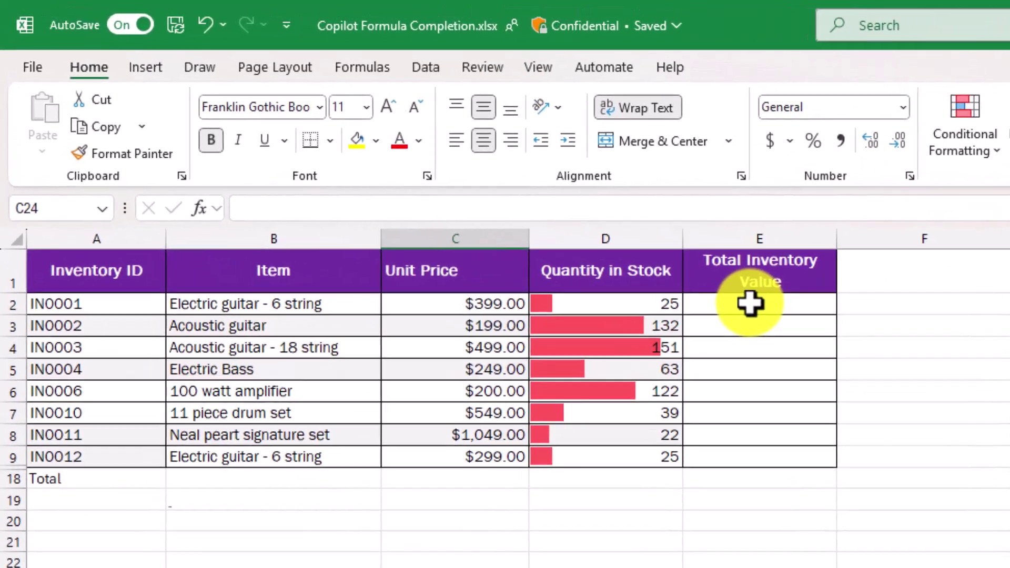
# - Enter Copilot's =C2*D2 formula in E2 and fill it down to E9
pyautogui.click(750, 304)
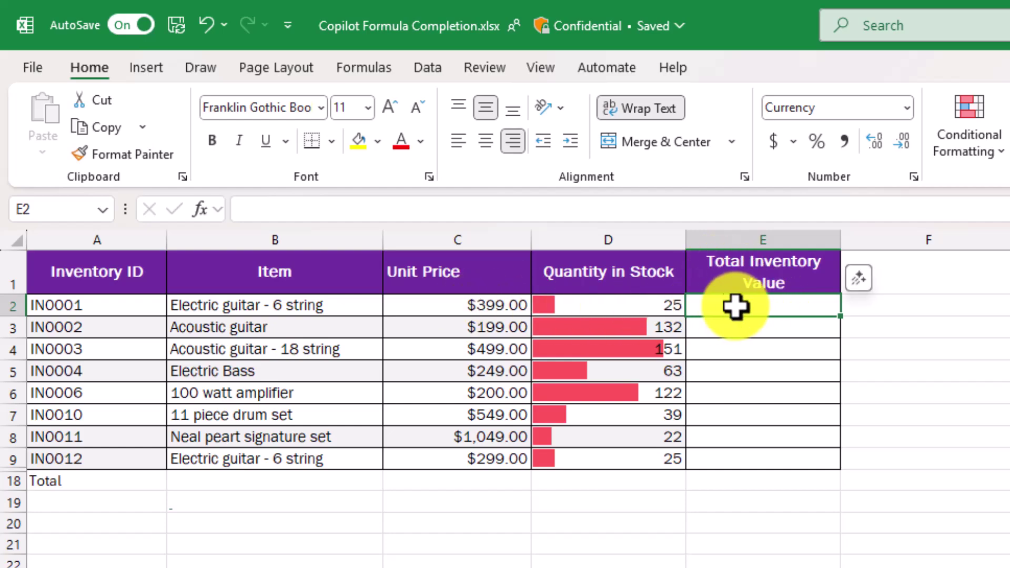
pyautogui.write('=')
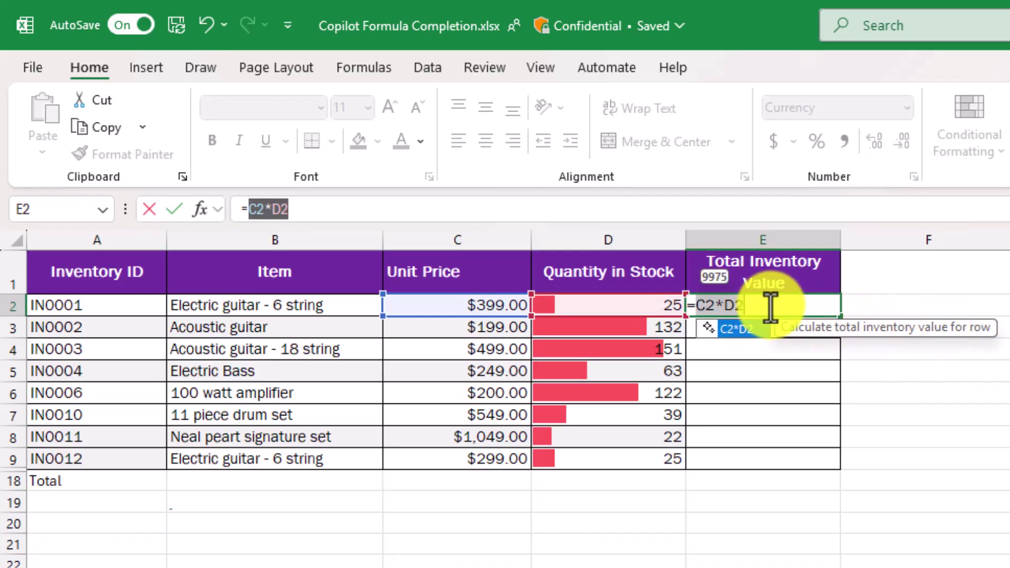
pyautogui.press('Tab')
pyautogui.press('Return')
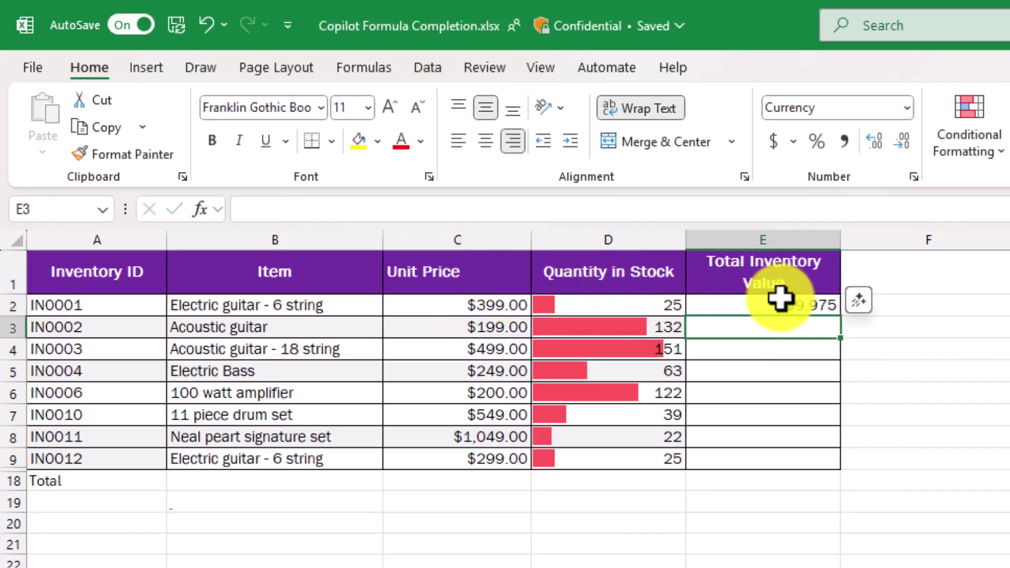
pyautogui.click(822, 304)
pyautogui.doubleClick(841, 316)
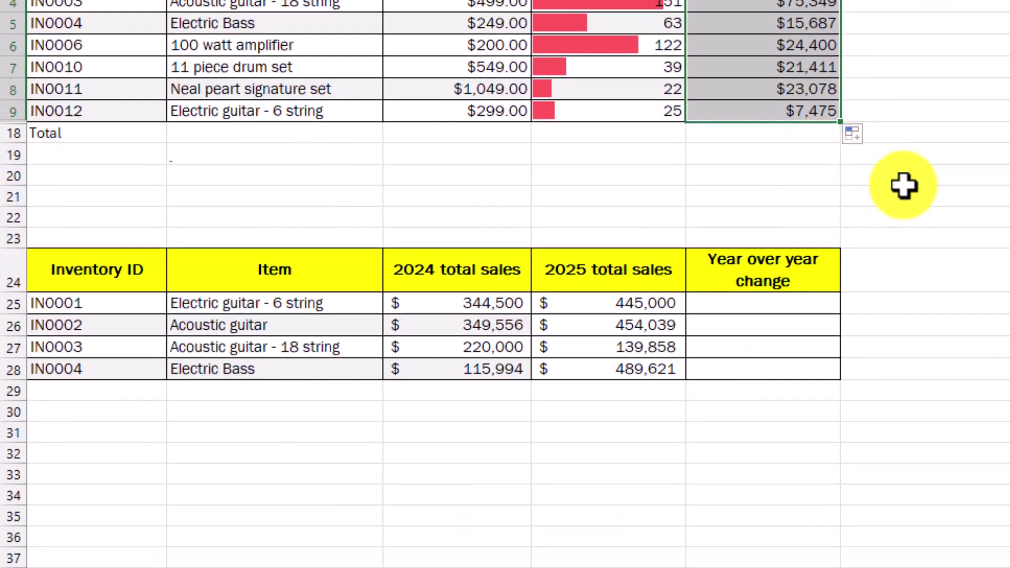
# - Enter Copilot's =D25-C25 formula in E25 and fill it down through E28
pyautogui.hotkey('ctrl', 'Down')
pyautogui.hotkey('ctrl', 'Down')
pyautogui.press('Down')
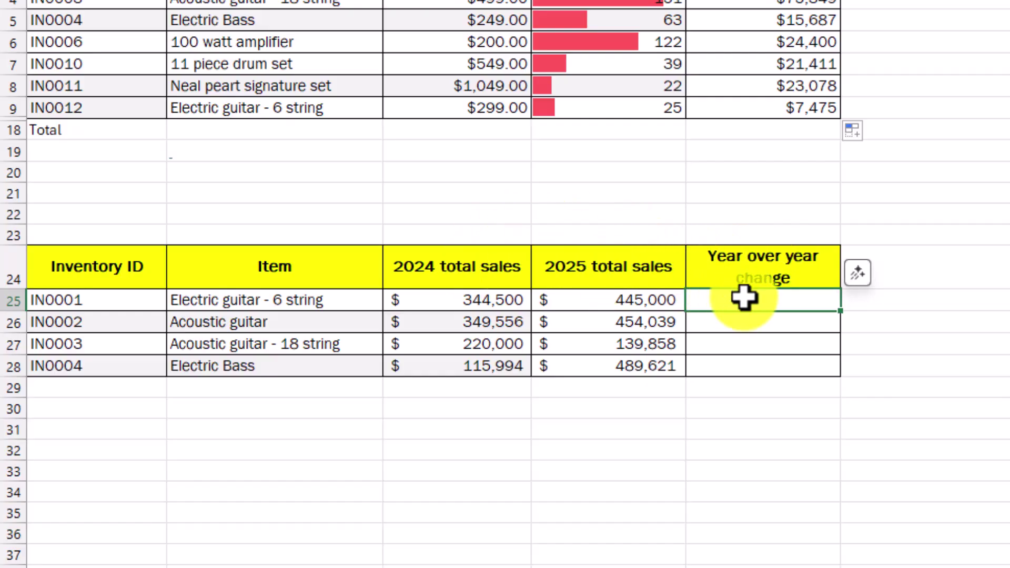
pyautogui.write('=')
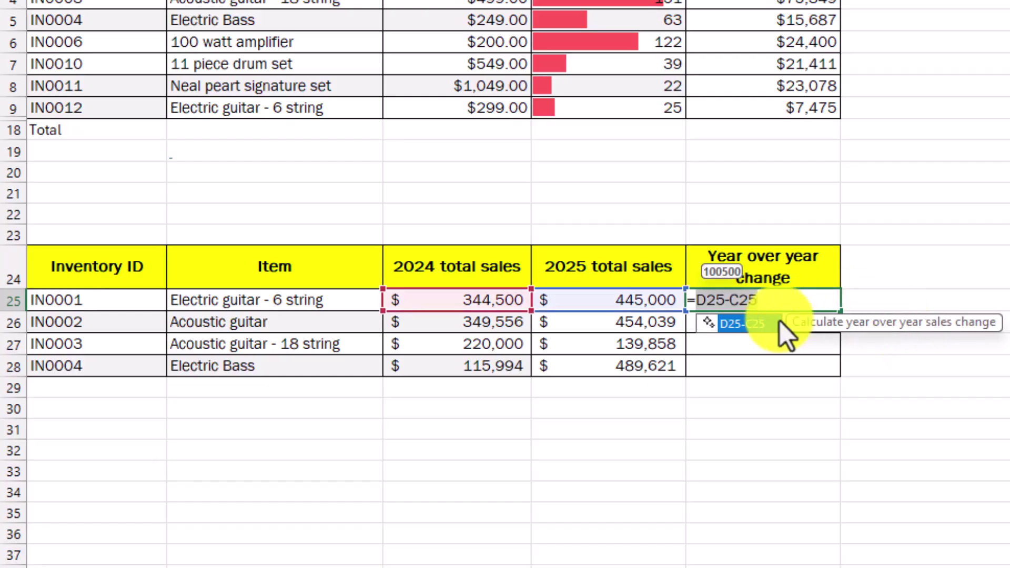
pyautogui.press('Tab')
pyautogui.press('Return')
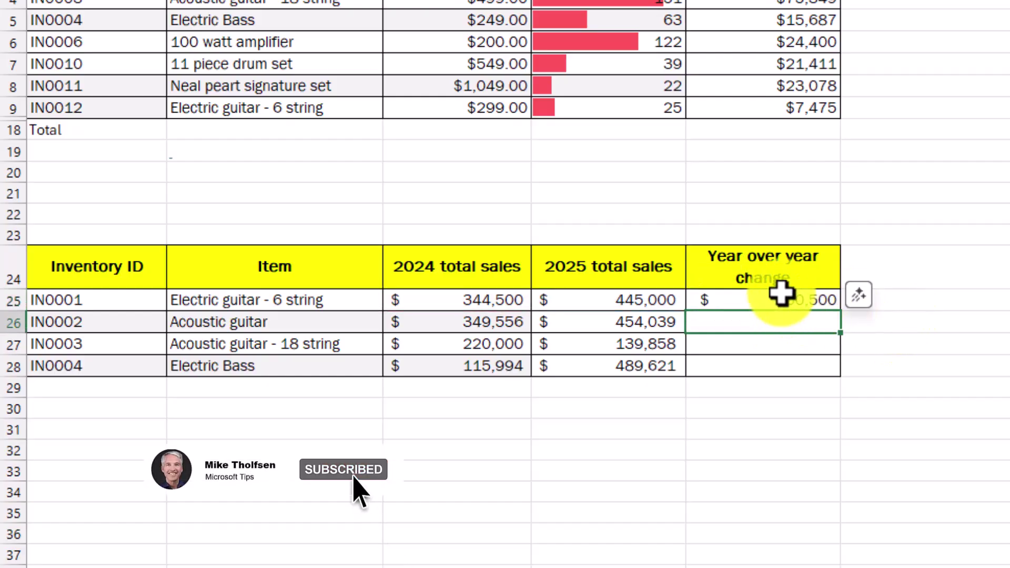
pyautogui.click(781, 295)
pyautogui.doubleClick(840, 312)
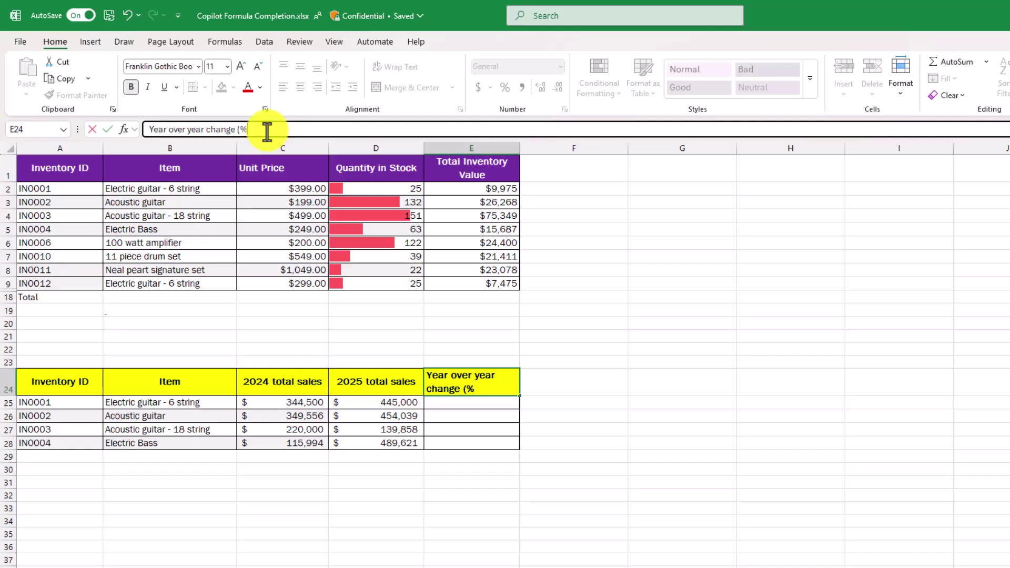
# - Retitle E24 'Year over year change (%)' and fill E25:E28 with percentage-formatted =(D25-C25)/C25
pyautogui.click(541, 262)
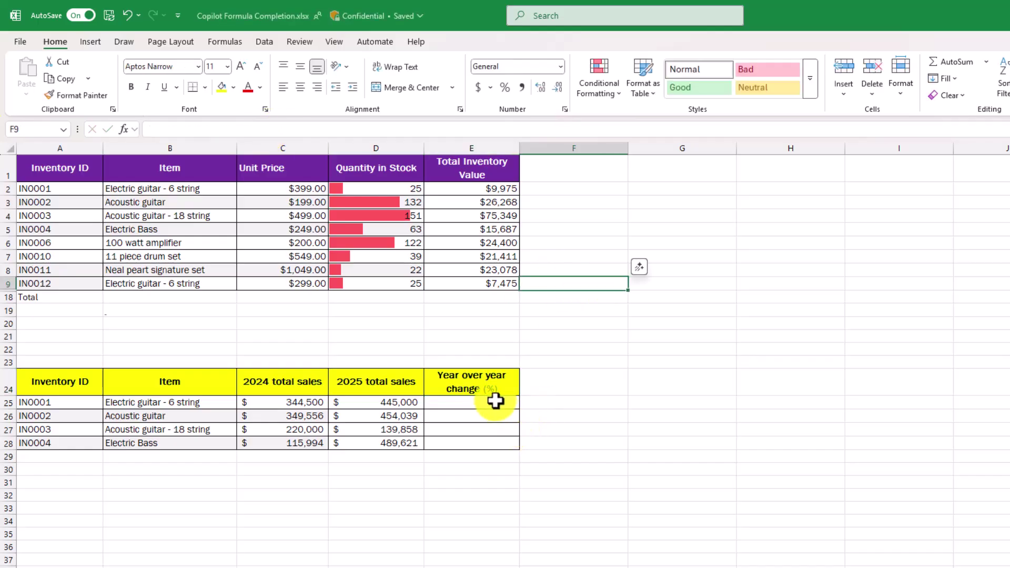
pyautogui.moveTo(496, 403); pyautogui.dragTo(504, 442)
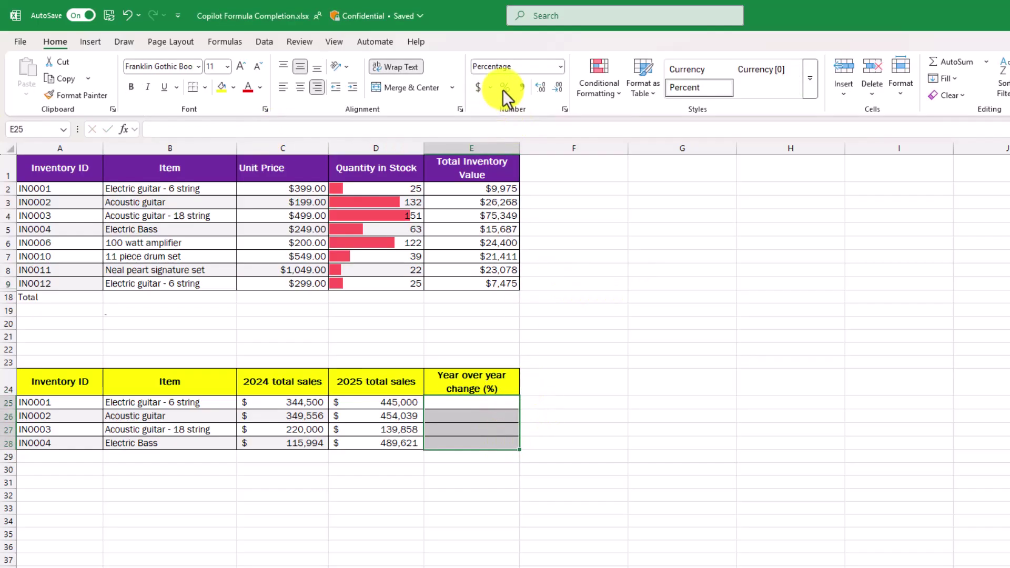
pyautogui.write('=')
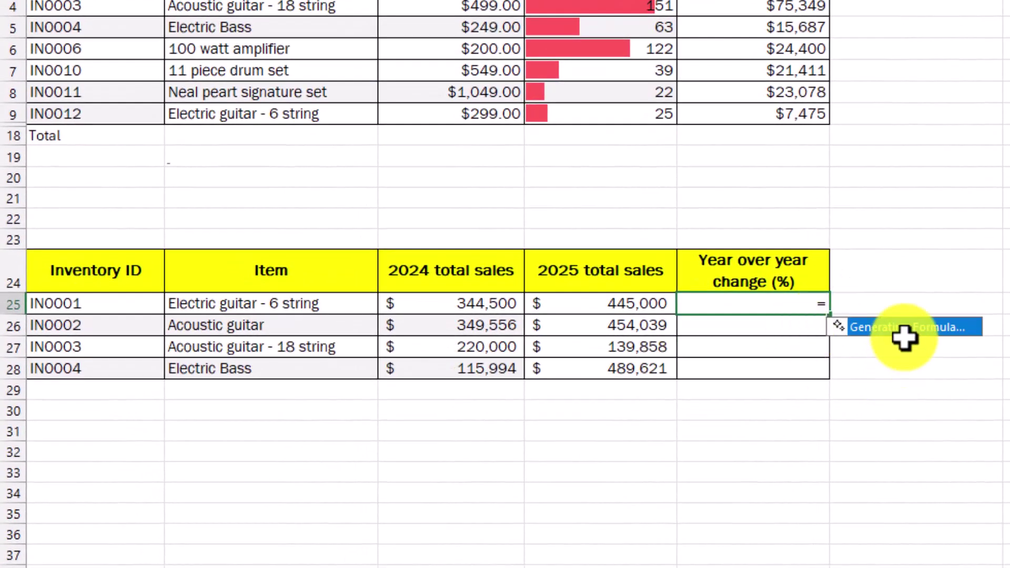
pyautogui.press('Tab')
pyautogui.press('Return')
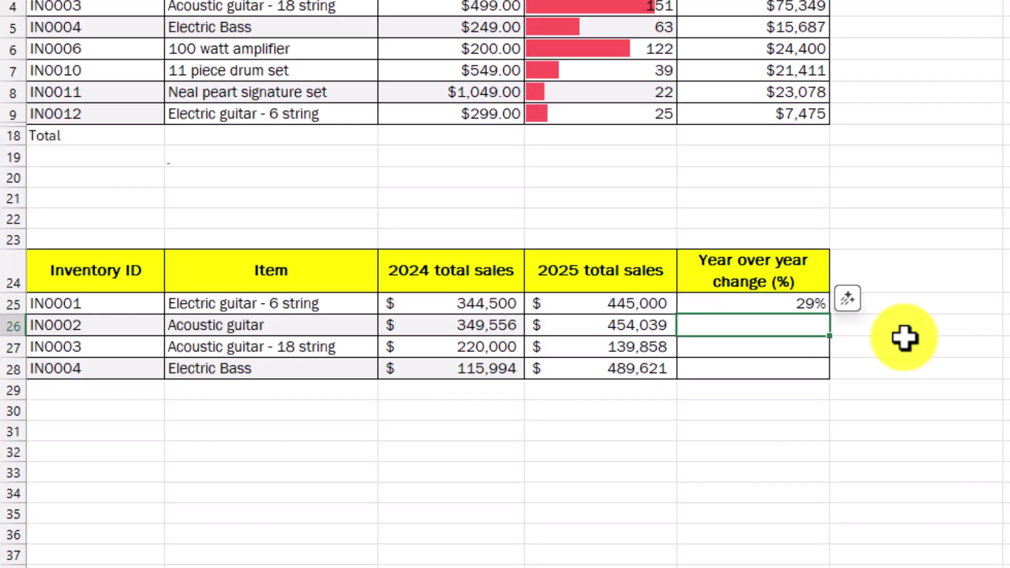
pyautogui.click(794, 303)
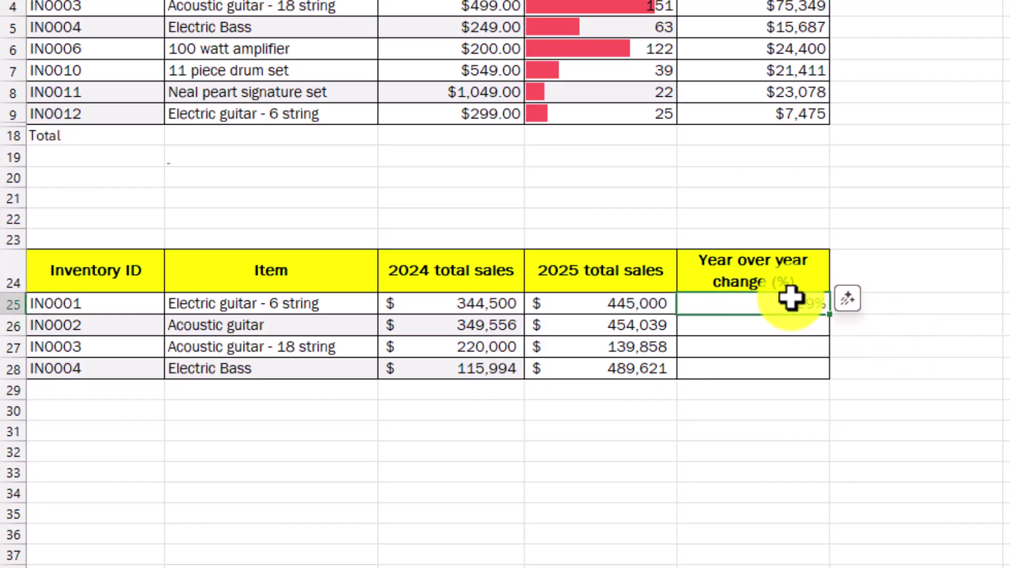
pyautogui.doubleClick(830, 315)
pyautogui.click(898, 363)
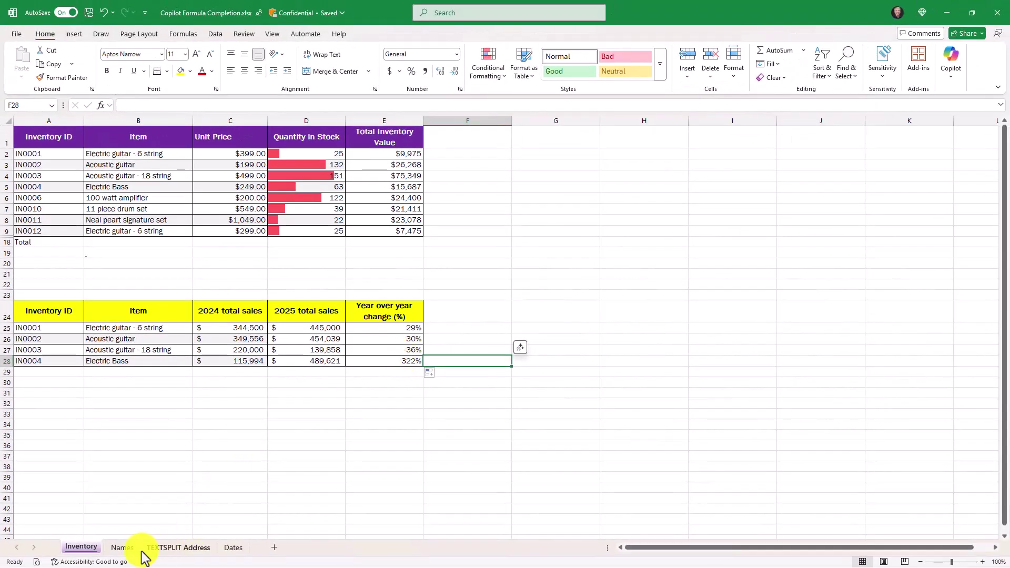
# - On the messy names sheet, enter Copilot's =PROPER(A2) formula in B2
pyautogui.click(122, 548)
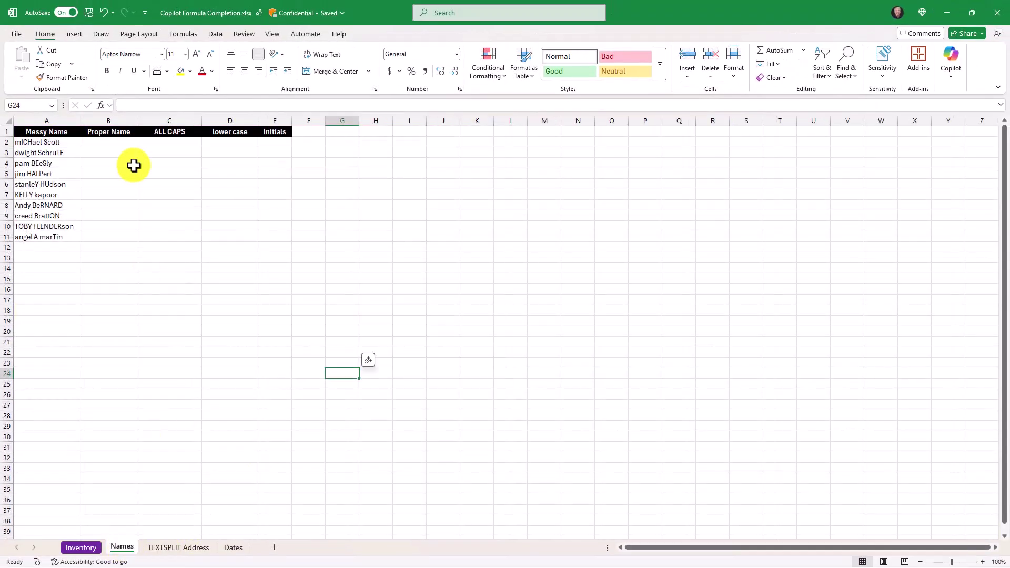
pyautogui.moveTo(51, 142); pyautogui.dragTo(61, 228)
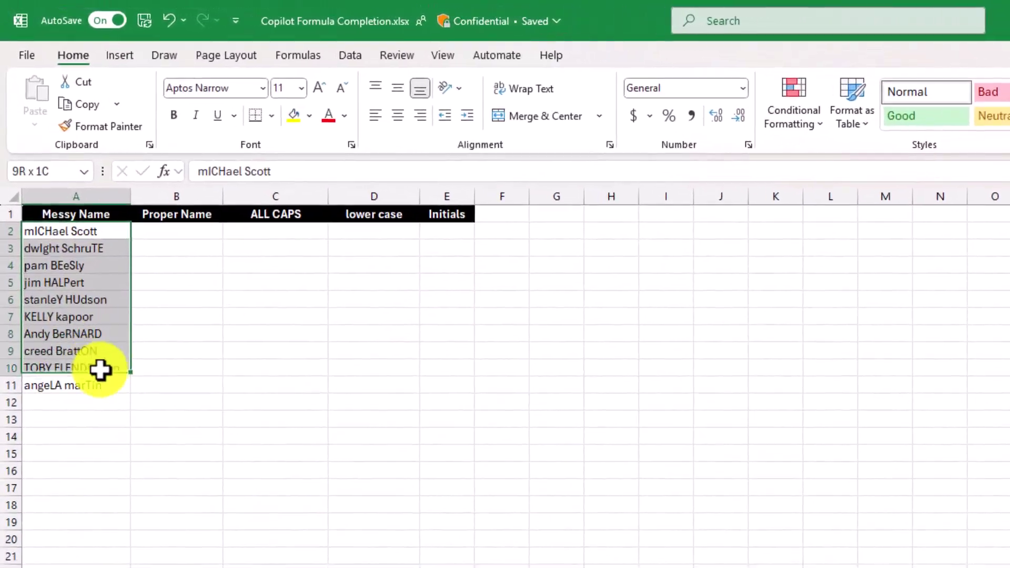
pyautogui.moveTo(100, 370); pyautogui.dragTo(105, 385)
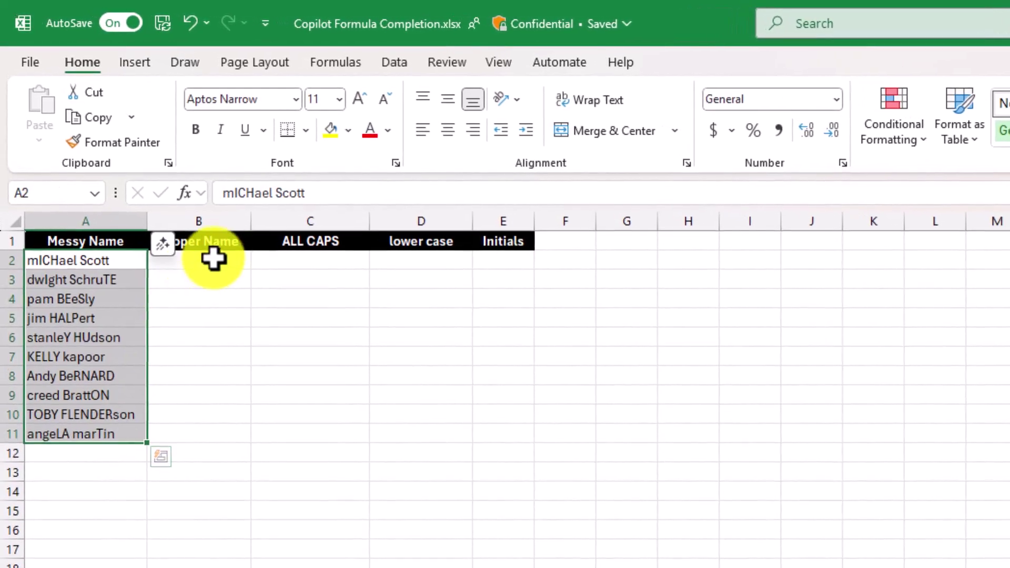
pyautogui.click(177, 231)
pyautogui.click(62, 258)
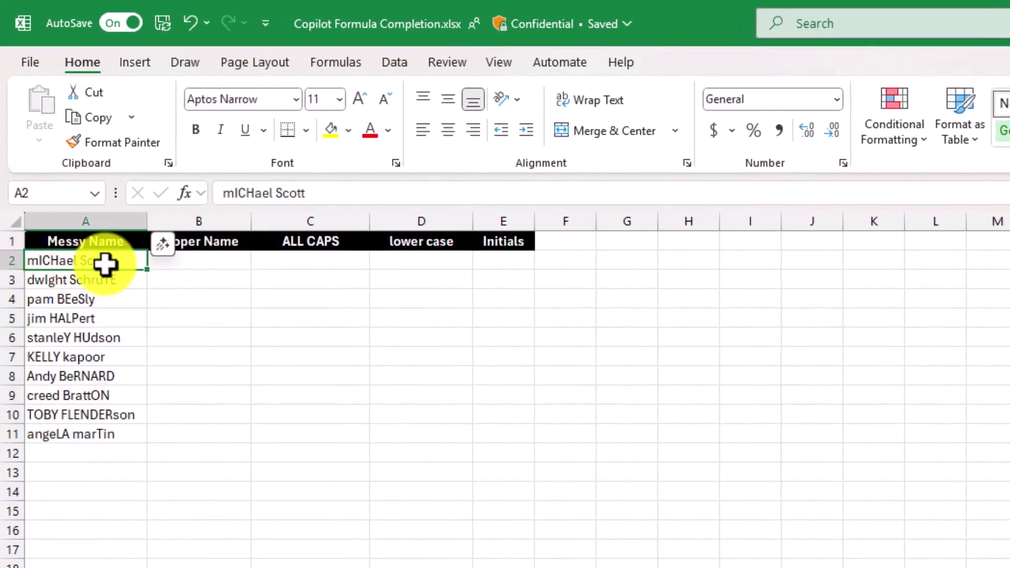
pyautogui.click(202, 262)
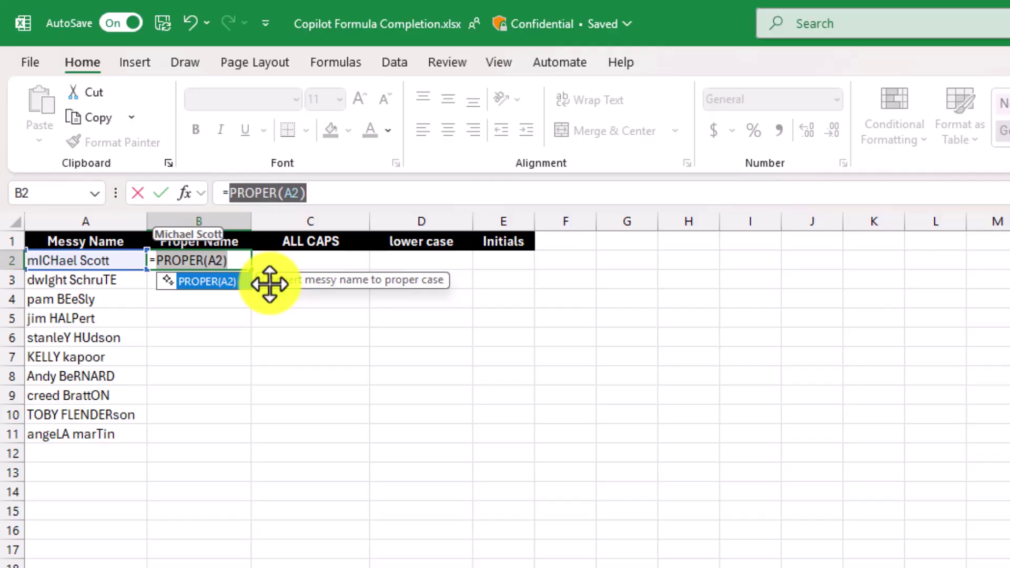
pyautogui.press('Tab')
pyautogui.press('Return')
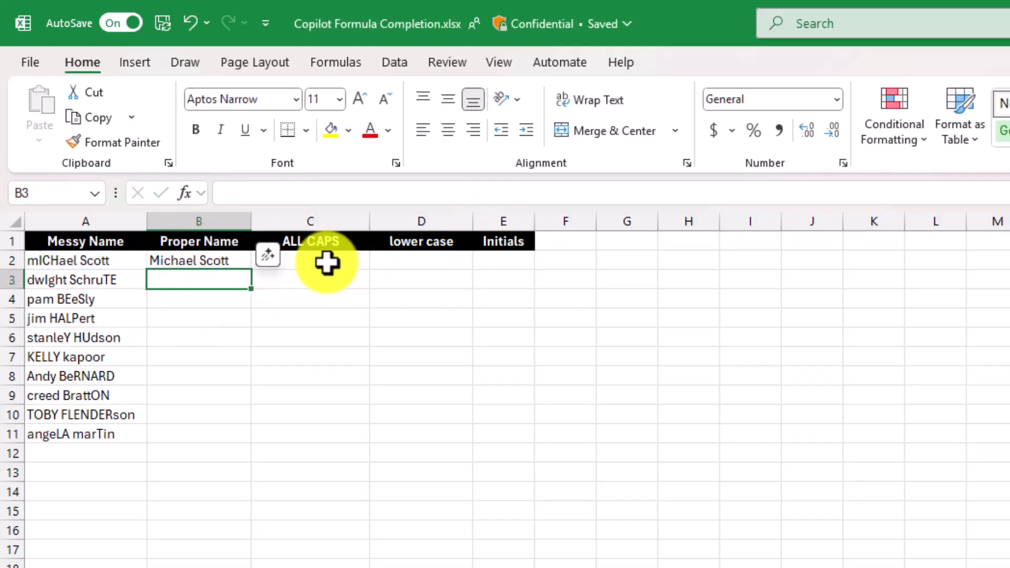
# - Add Copilot's uppercase formula in C2 and lowercase formula in D2
pyautogui.click(327, 263)
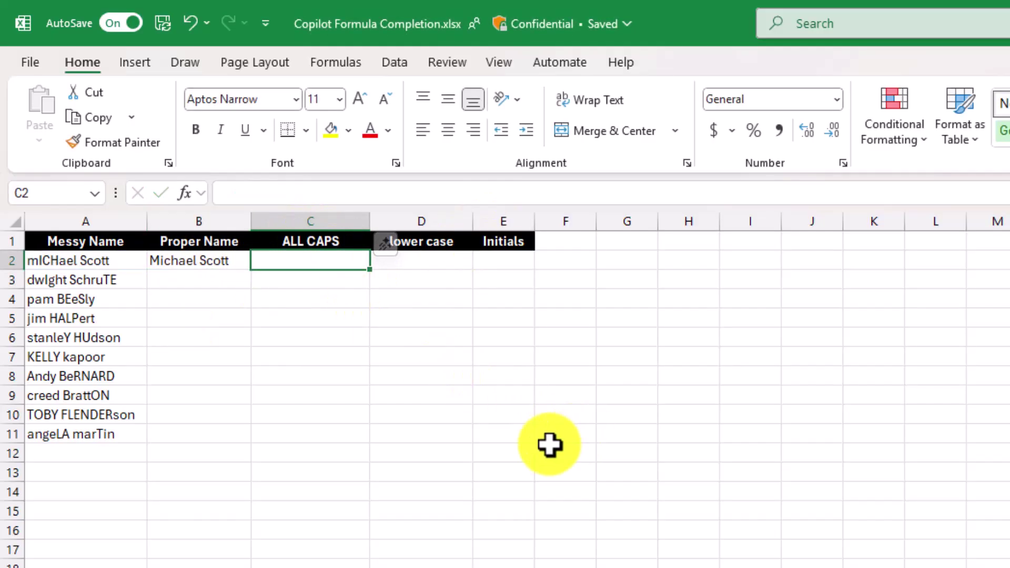
pyautogui.write('=')
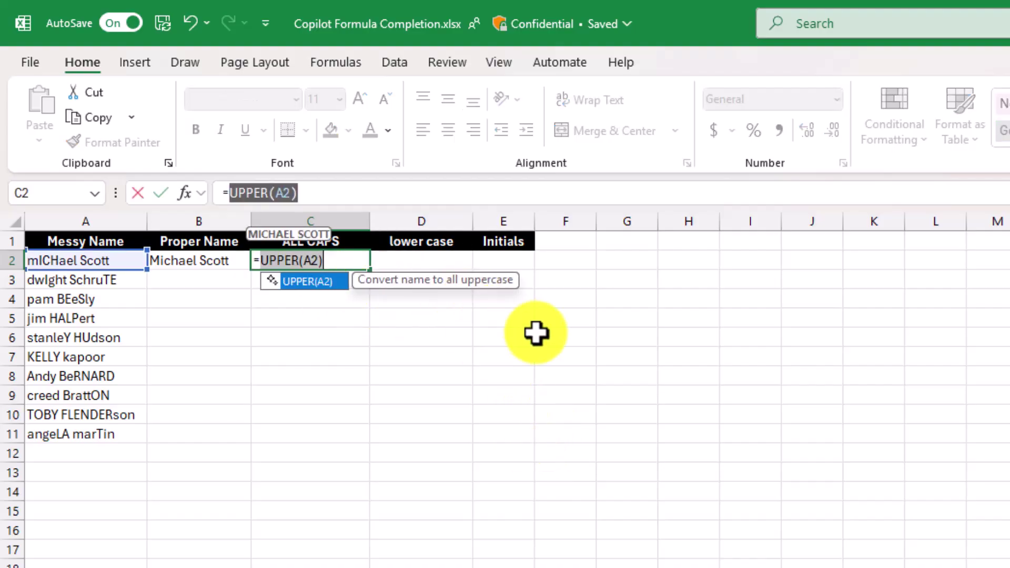
pyautogui.press('Tab')
pyautogui.press('Return')
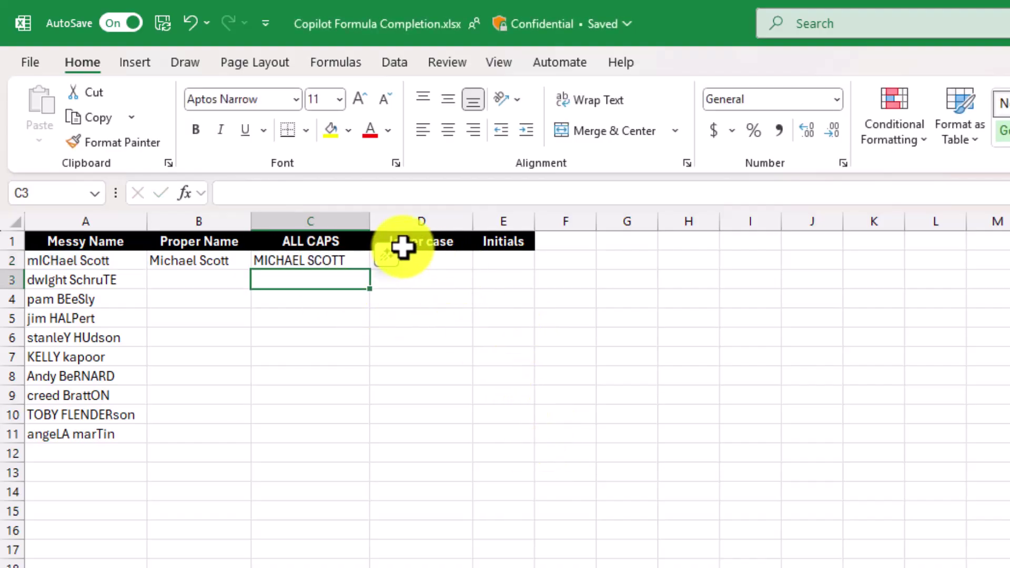
pyautogui.click(429, 258)
pyautogui.write('=')
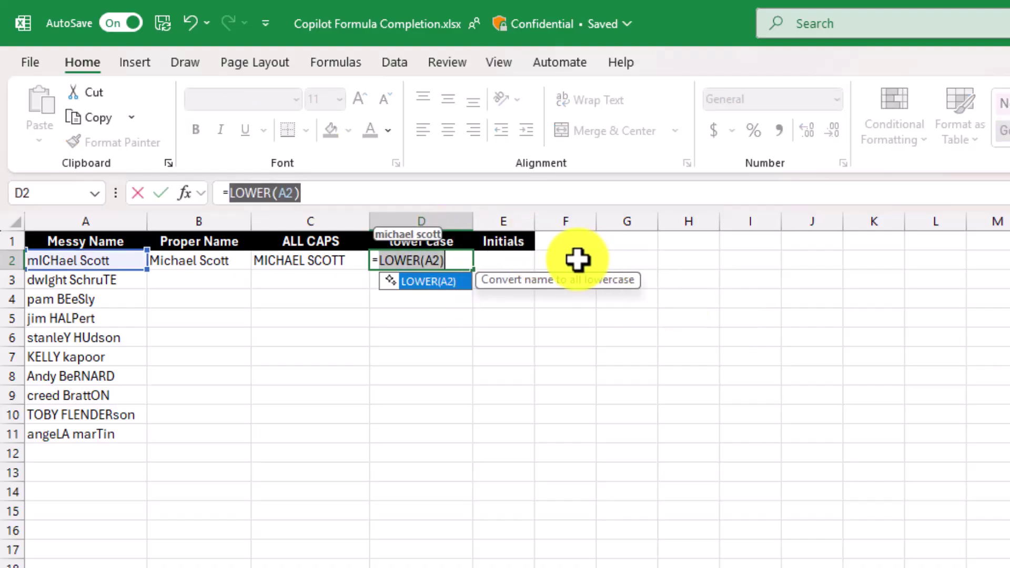
pyautogui.press('Tab')
pyautogui.press('Return')
# - Add the initials formula in E2, then copy B2:E2 down to row 11
pyautogui.click(528, 257)
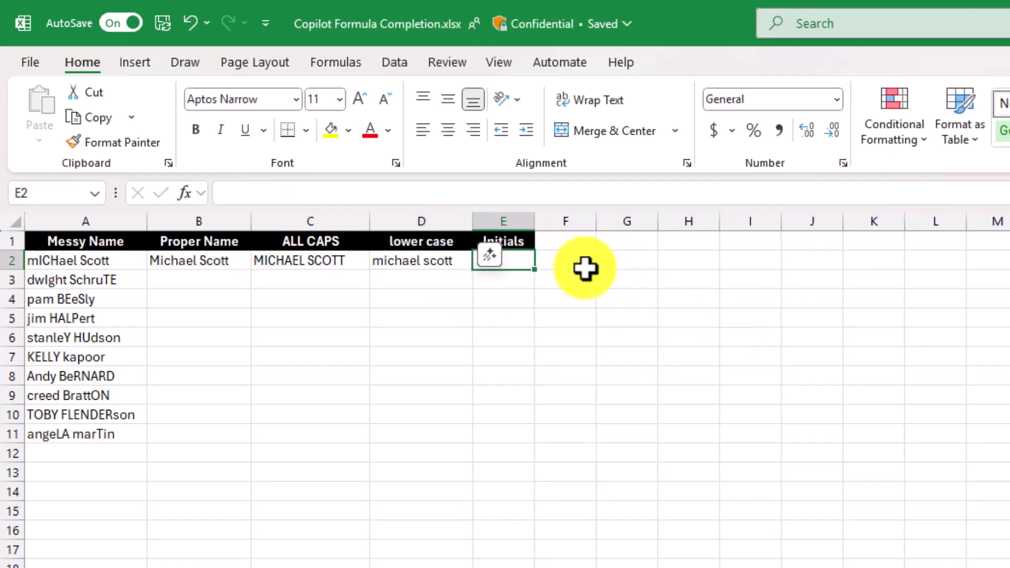
pyautogui.write('=')
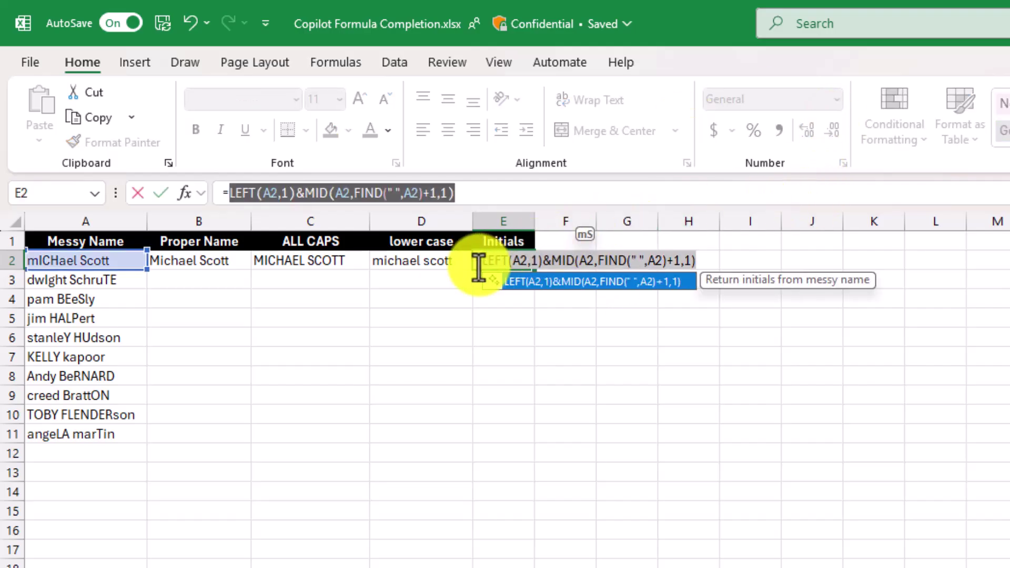
pyautogui.press('Tab')
pyautogui.press('Return')
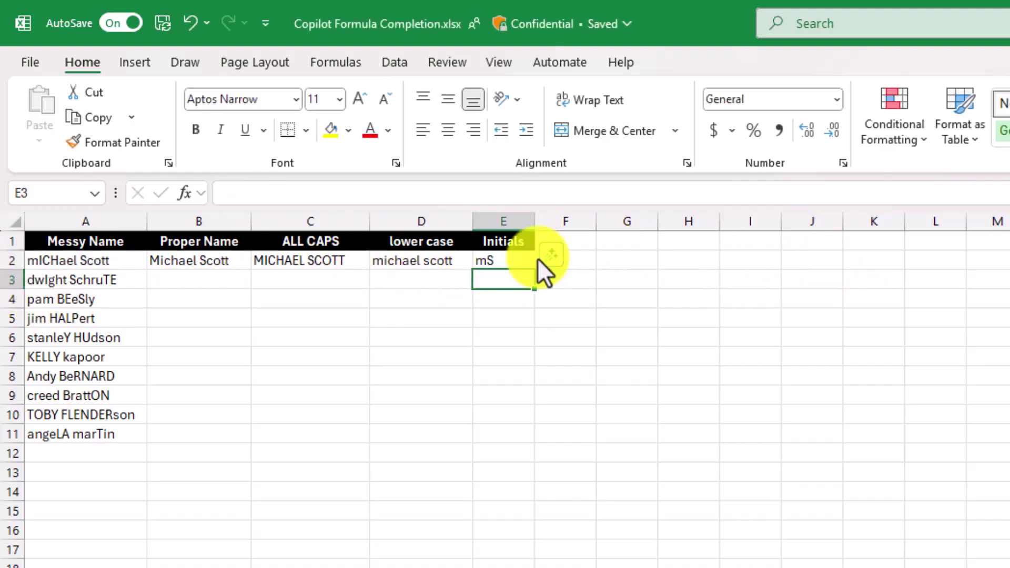
pyautogui.moveTo(235, 258); pyautogui.dragTo(544, 445)
pyautogui.click(679, 353)
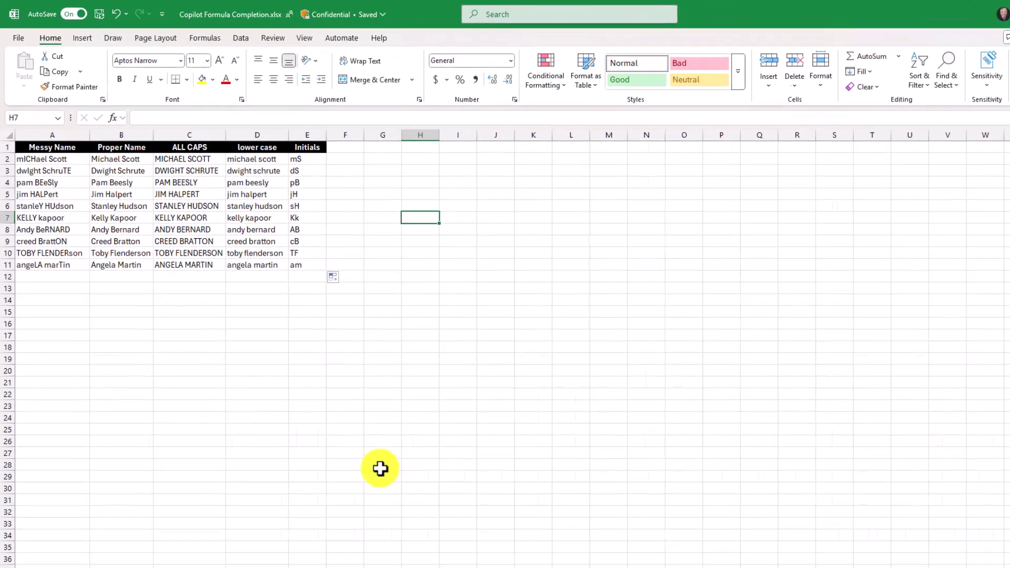
# - On the Dates sheet, enter Copilot's MONTH formula in B2
pyautogui.click(233, 549)
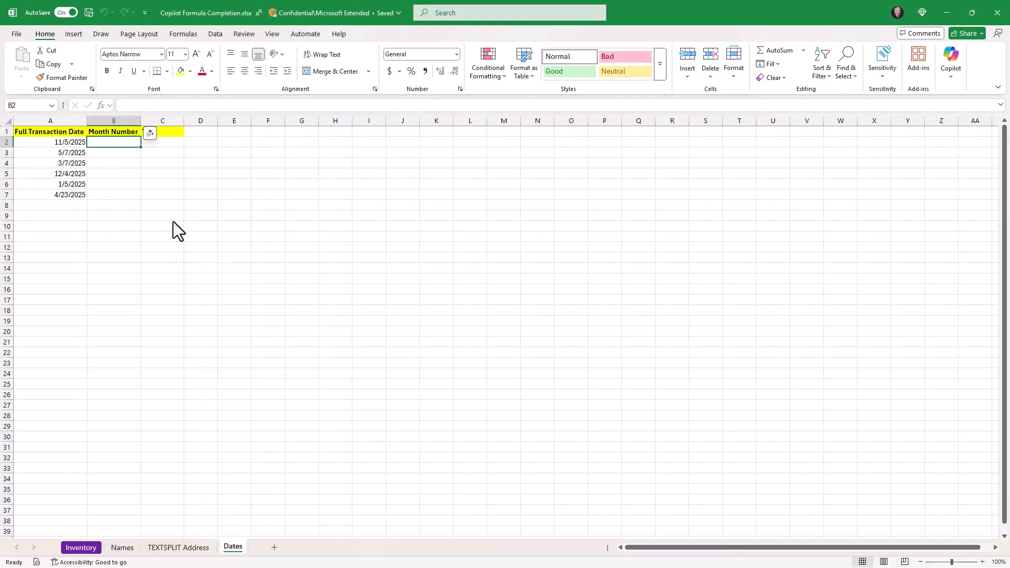
pyautogui.click(275, 164)
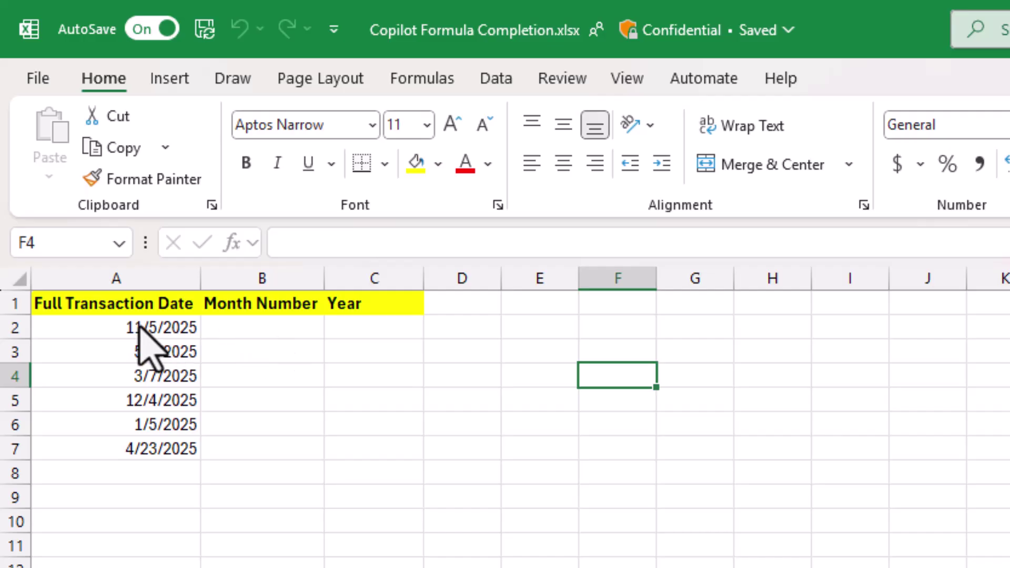
pyautogui.click(256, 331)
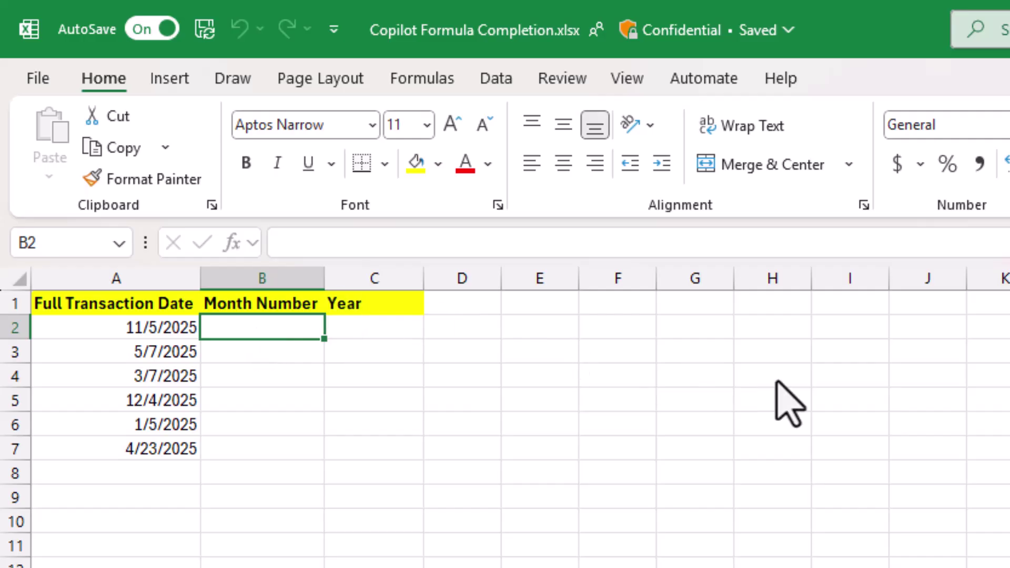
pyautogui.write('=')
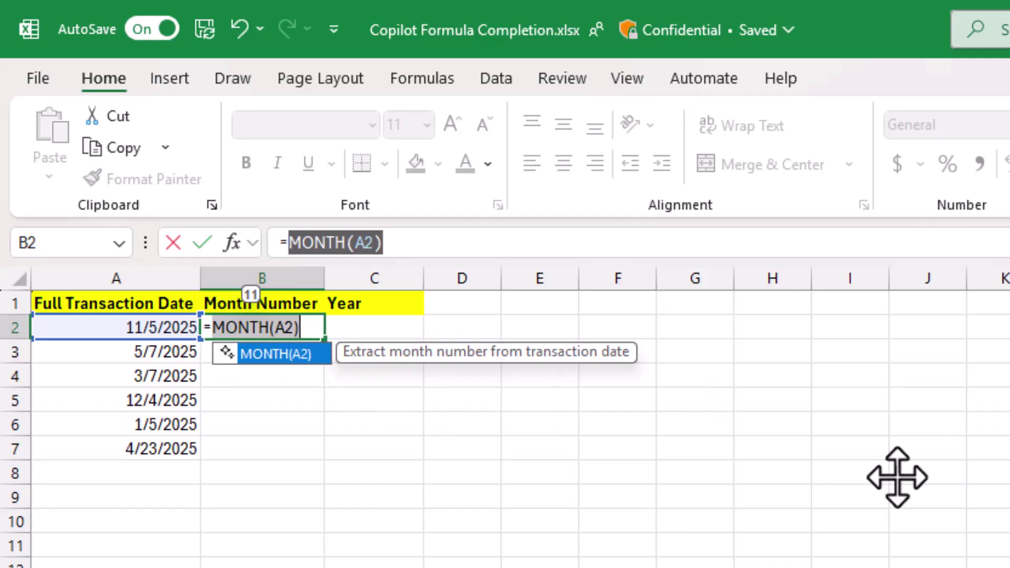
pyautogui.press('Tab')
pyautogui.press('Return')
# - Enter the YEAR formula in C2 and copy B2:C2 down to row 7
pyautogui.click(394, 332)
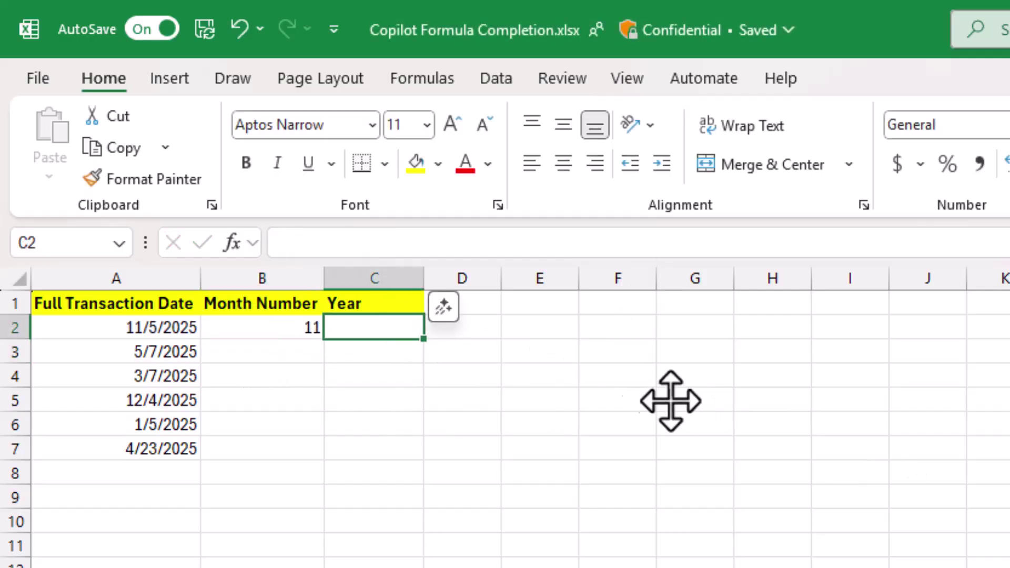
pyautogui.write('=')
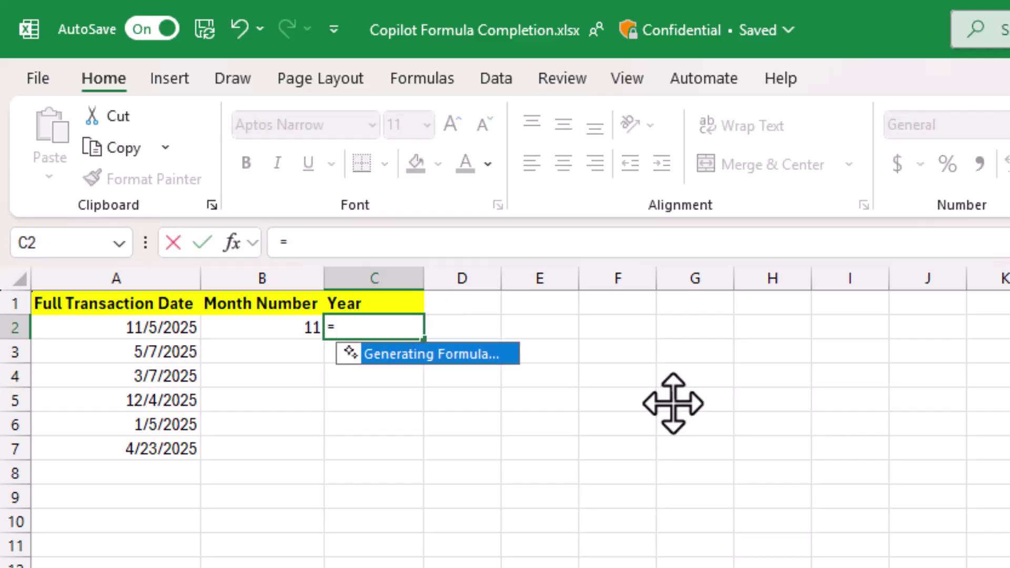
pyautogui.press('Tab')
pyautogui.press('Return')
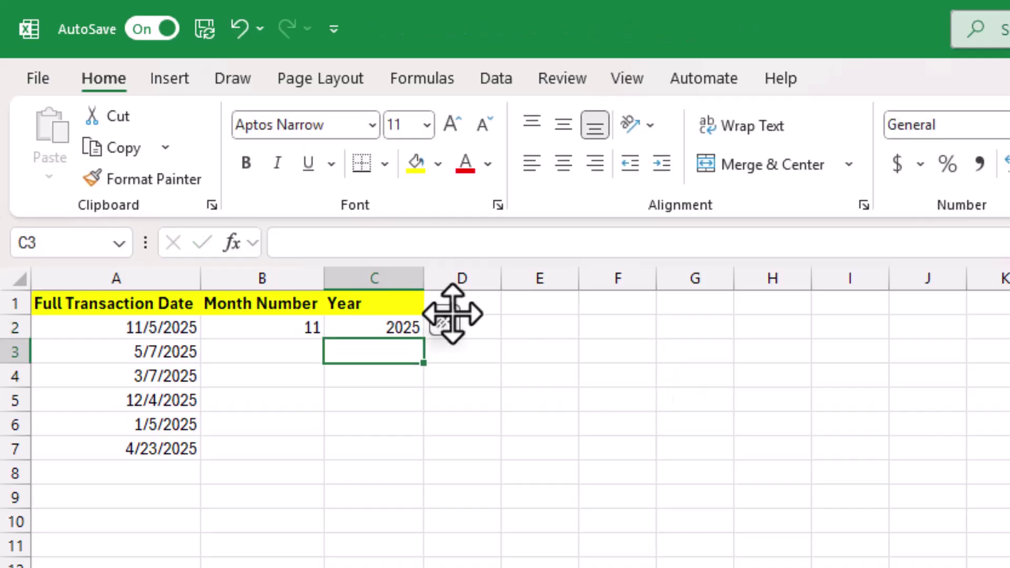
pyautogui.click(319, 330)
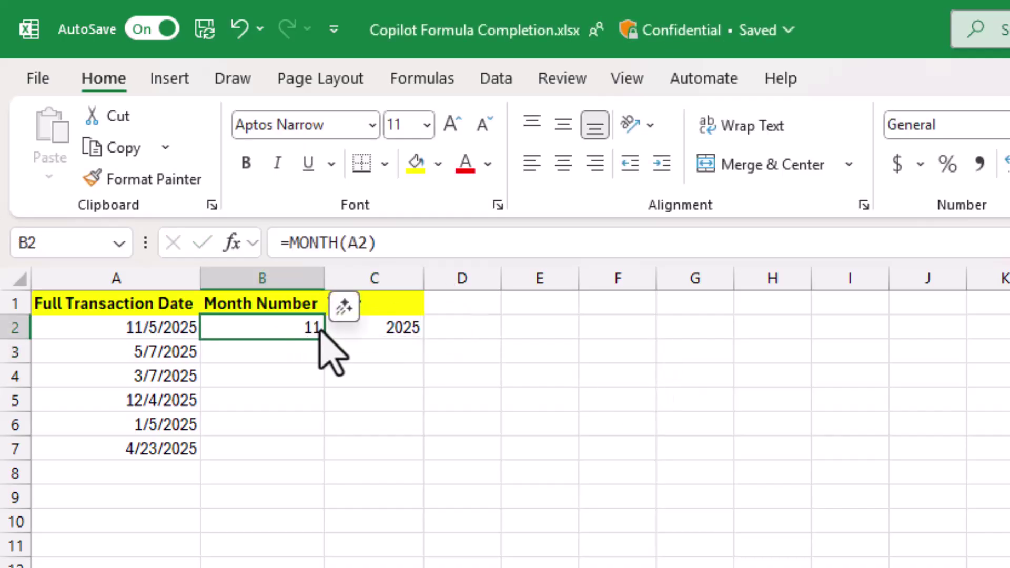
pyautogui.moveTo(320, 331); pyautogui.dragTo(427, 463)
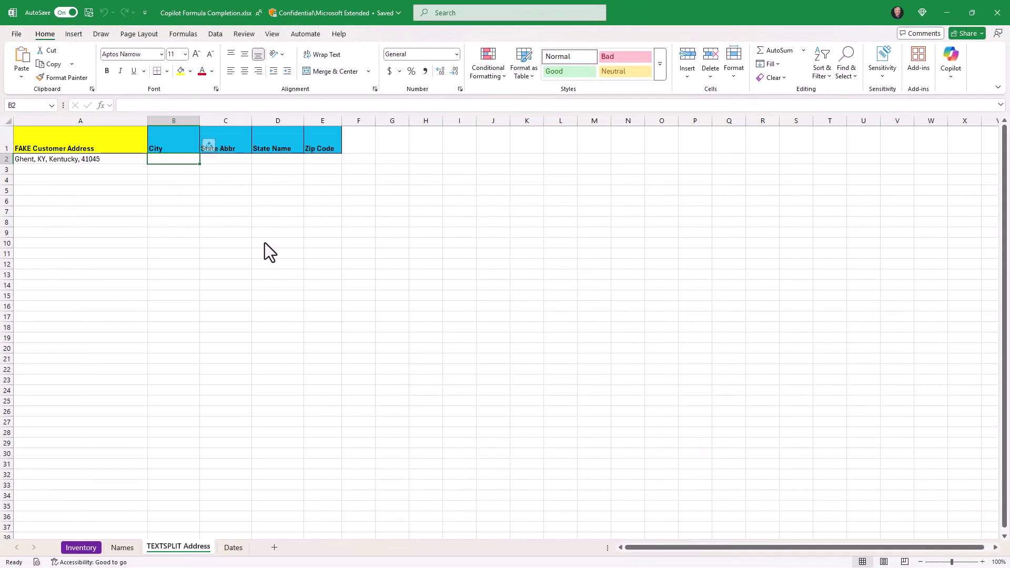
# - Enter =TEXTSPLIT(A2,", ") in B2 so Ghent, KY, Kentucky, 41045 spill across B2:E2
pyautogui.click(44, 158)
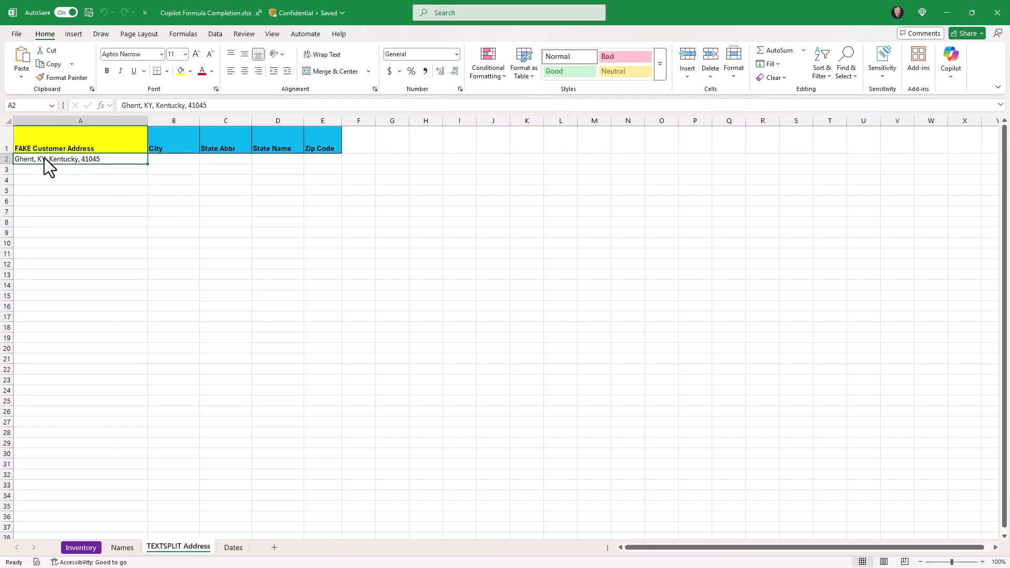
pyautogui.click(30, 145)
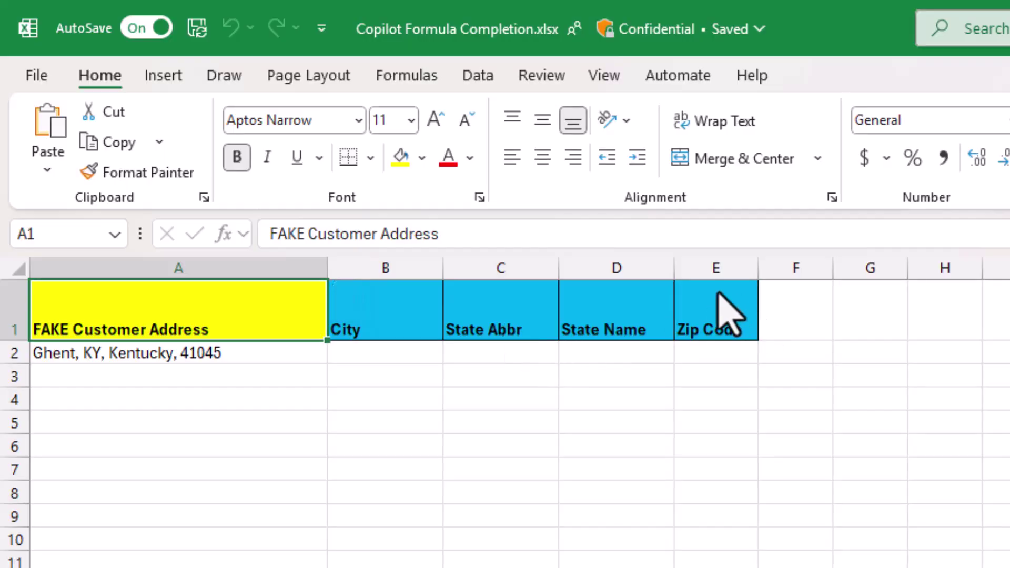
pyautogui.click(374, 357)
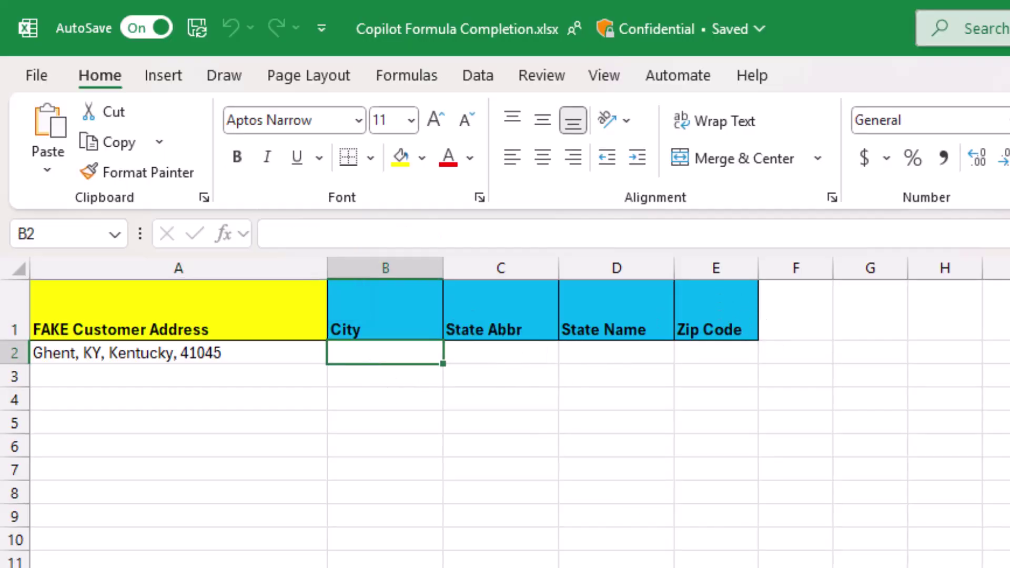
pyautogui.write('=TEXC')
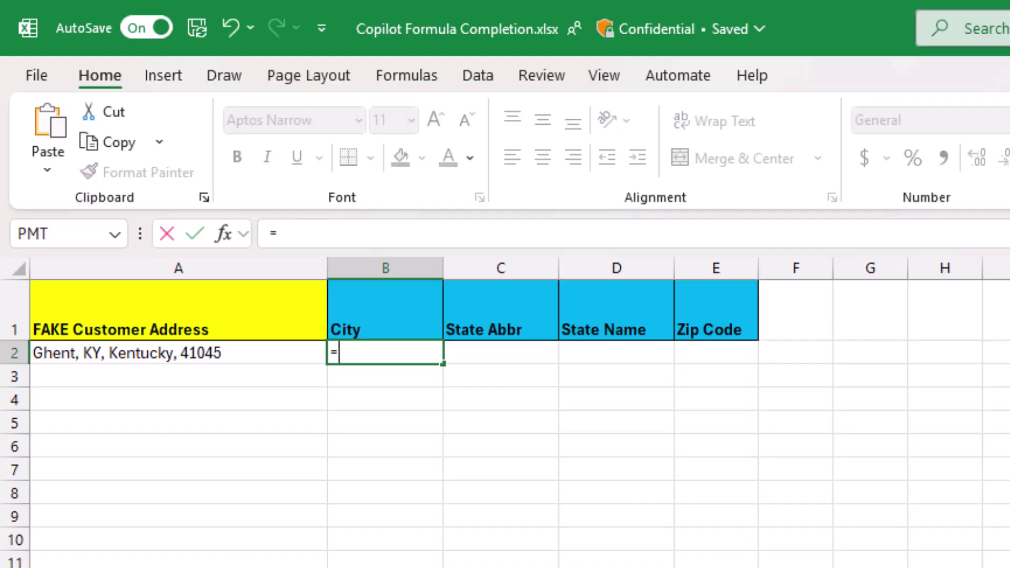
pyautogui.press('BackSpace')
pyautogui.press('BackSpace')
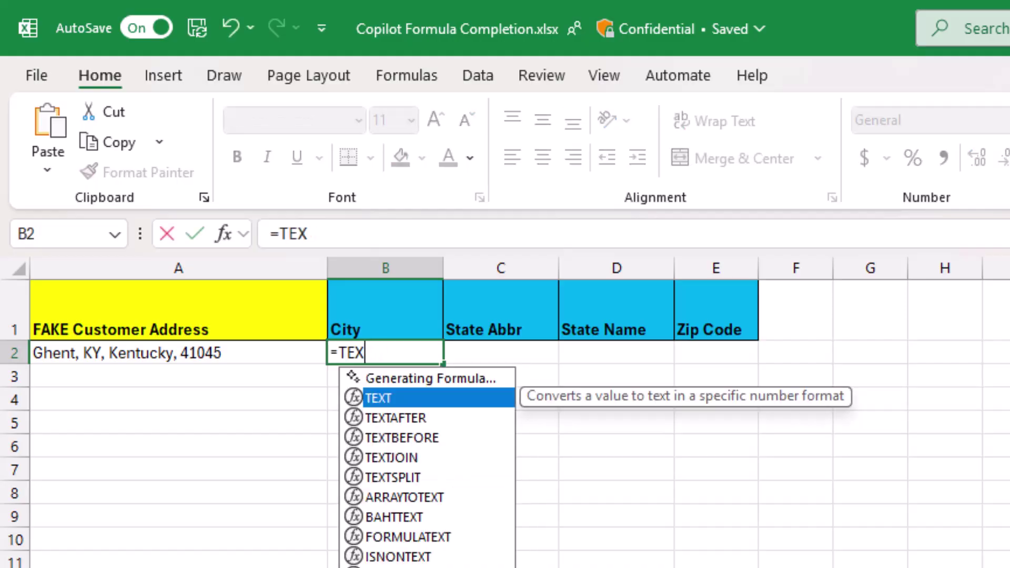
pyautogui.press('Tab')
pyautogui.click(446, 227)
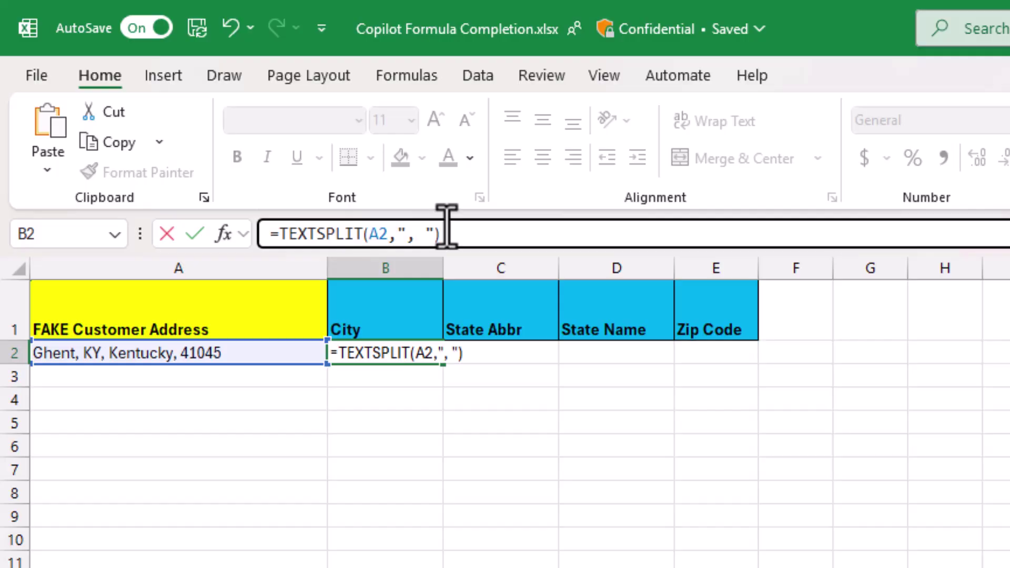
pyautogui.press('Return')
pyautogui.click(529, 557)
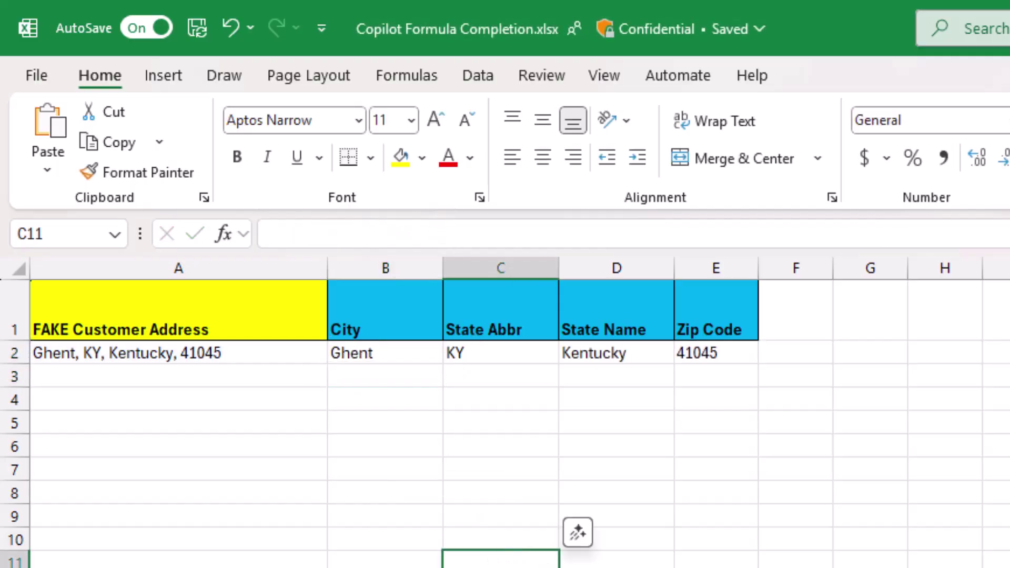